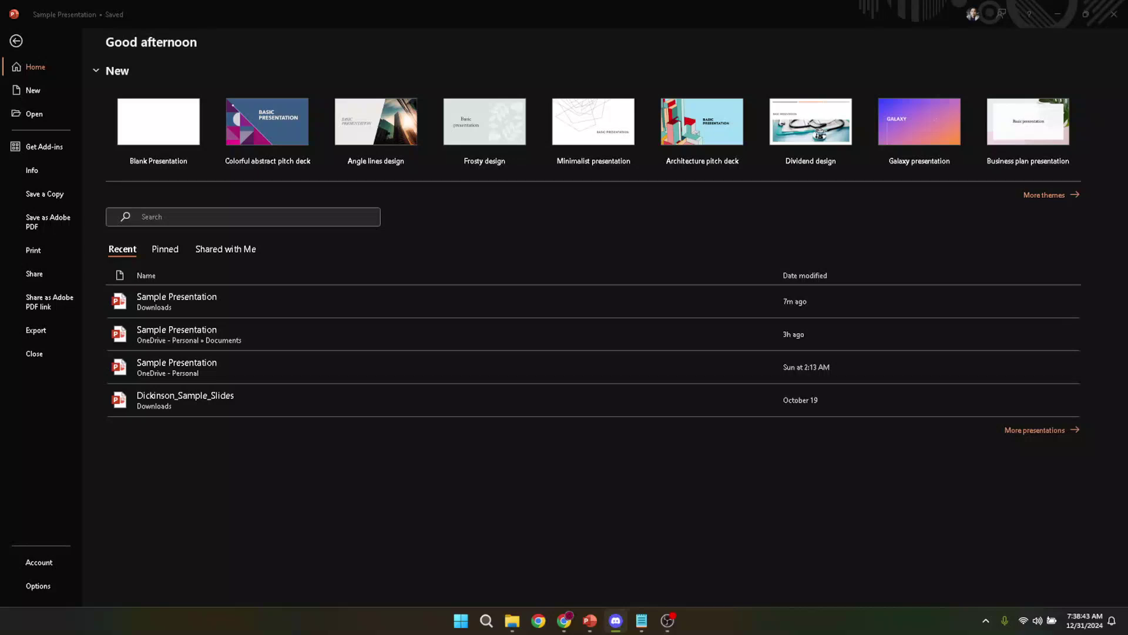
# Switch from the PowerPoint start screen to the Microsoft 365 page in Chrome.
pyautogui.hotkey('alt', 'Tab')
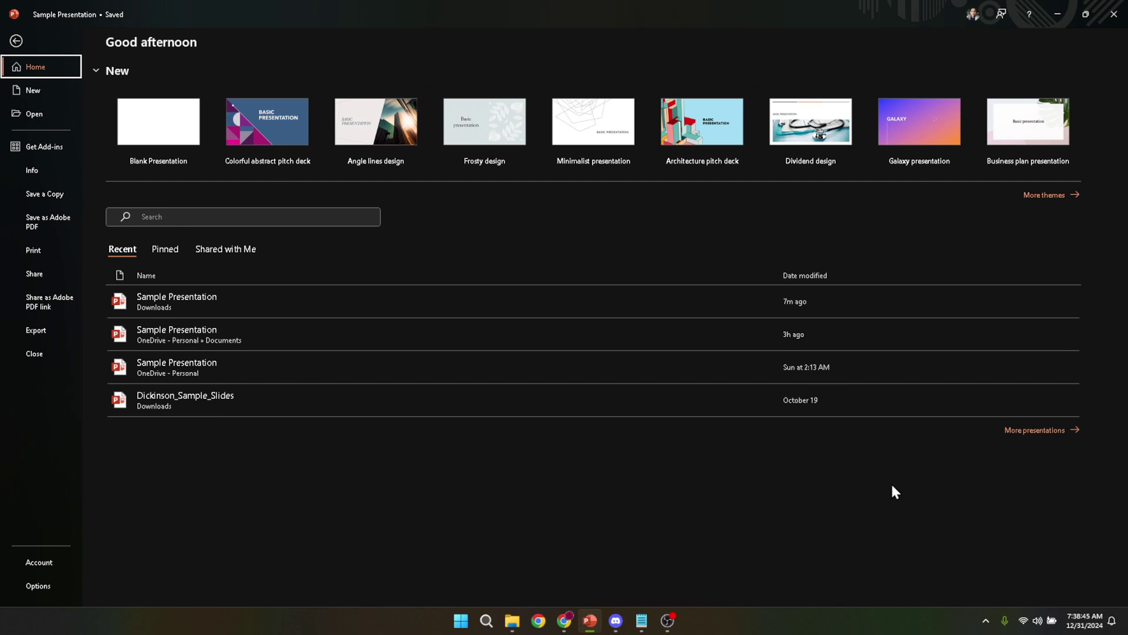
pyautogui.hotkey('alt', 'Tab')
pyautogui.hotkey('alt', 'Tab')
pyautogui.hotkey('alt', 'Tab')
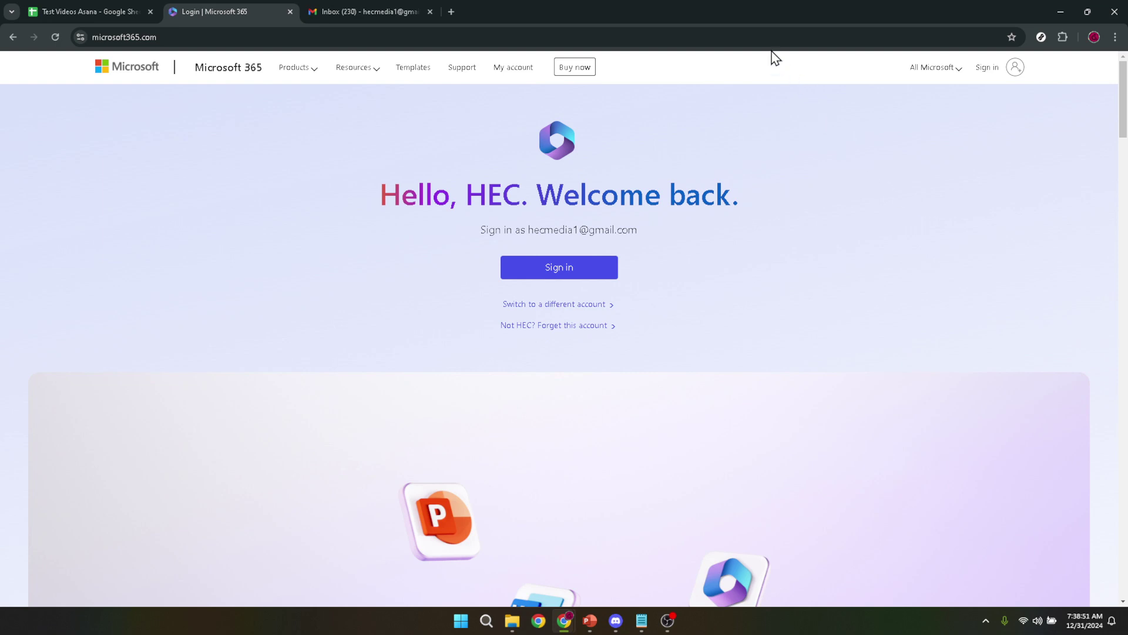
# Check the microsoft365.com address and begin signing in to reach the code prompt.
pyautogui.click(767, 36)
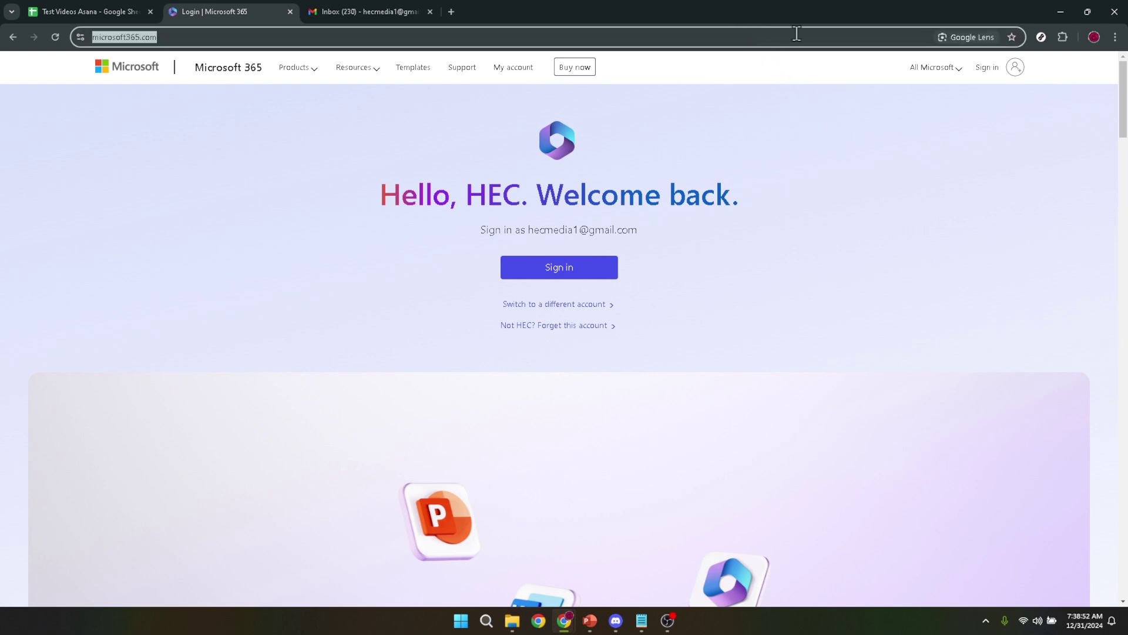
pyautogui.click(787, 32)
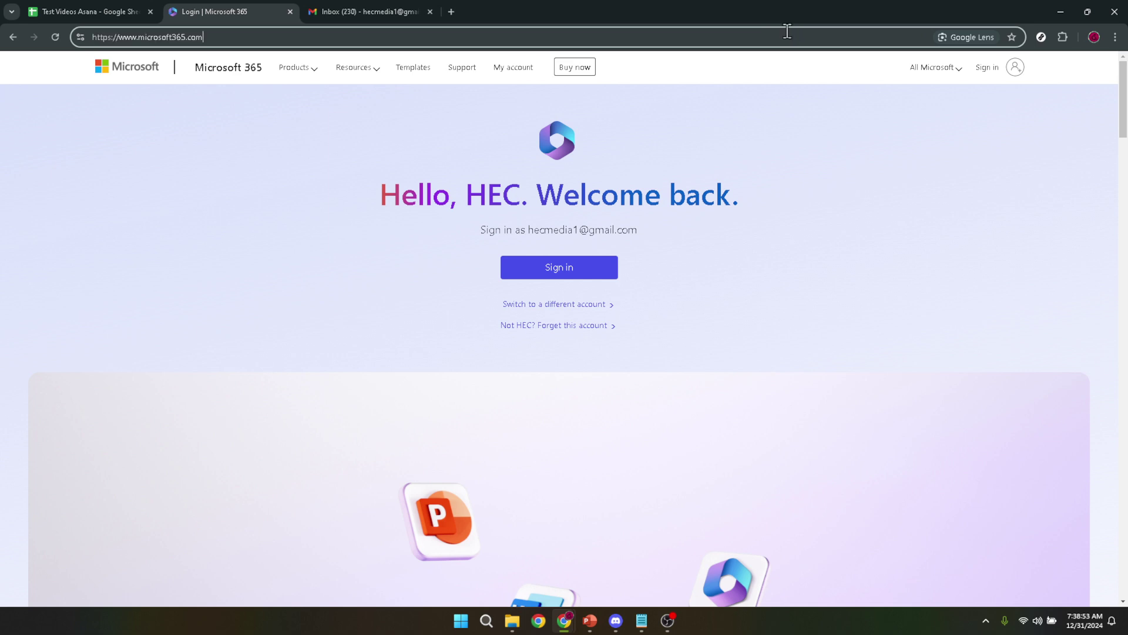
pyautogui.click(831, 139)
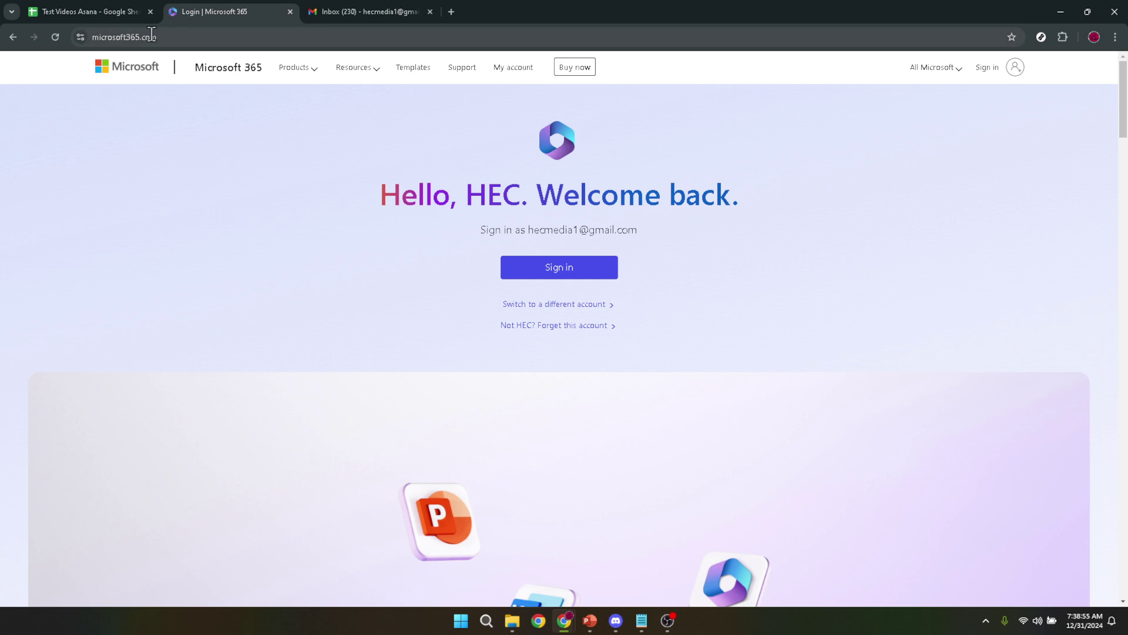
pyautogui.moveTo(167, 36); pyautogui.dragTo(150, 37)
pyautogui.click(203, 186)
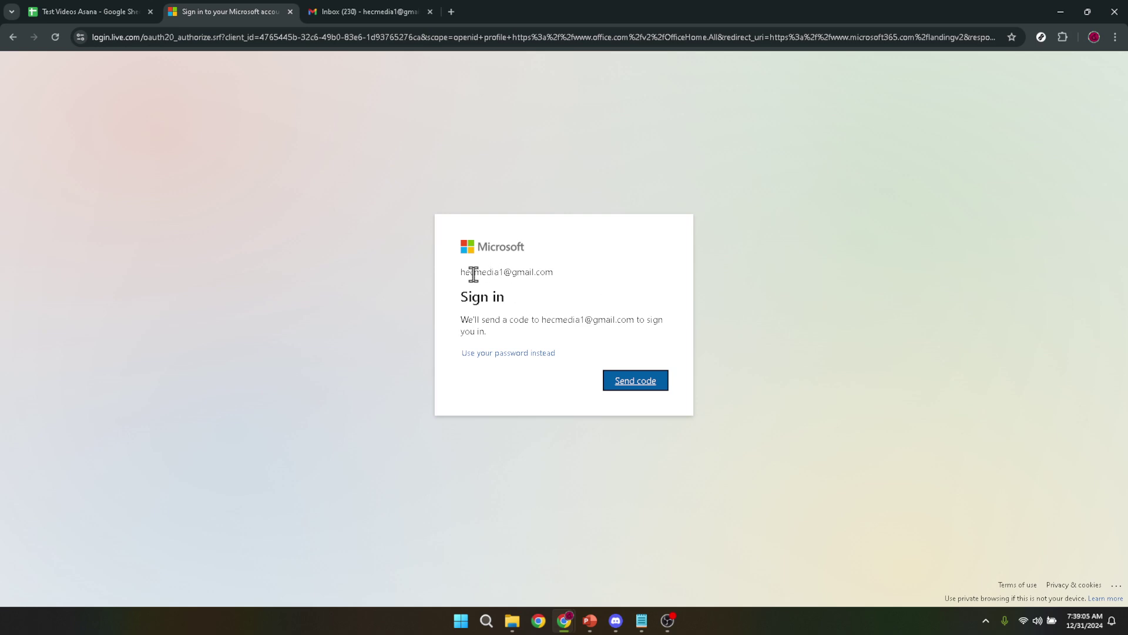
# Have a single-use sign-in code e-mailed to the account.
pyautogui.moveTo(460, 271); pyautogui.dragTo(556, 289)
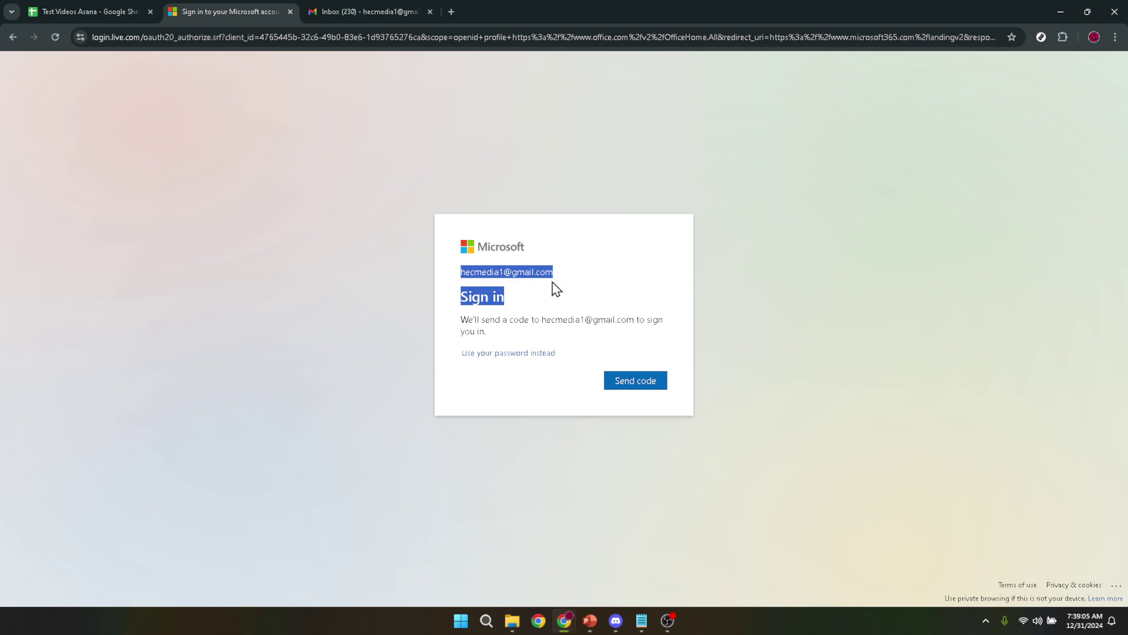
pyautogui.click(585, 284)
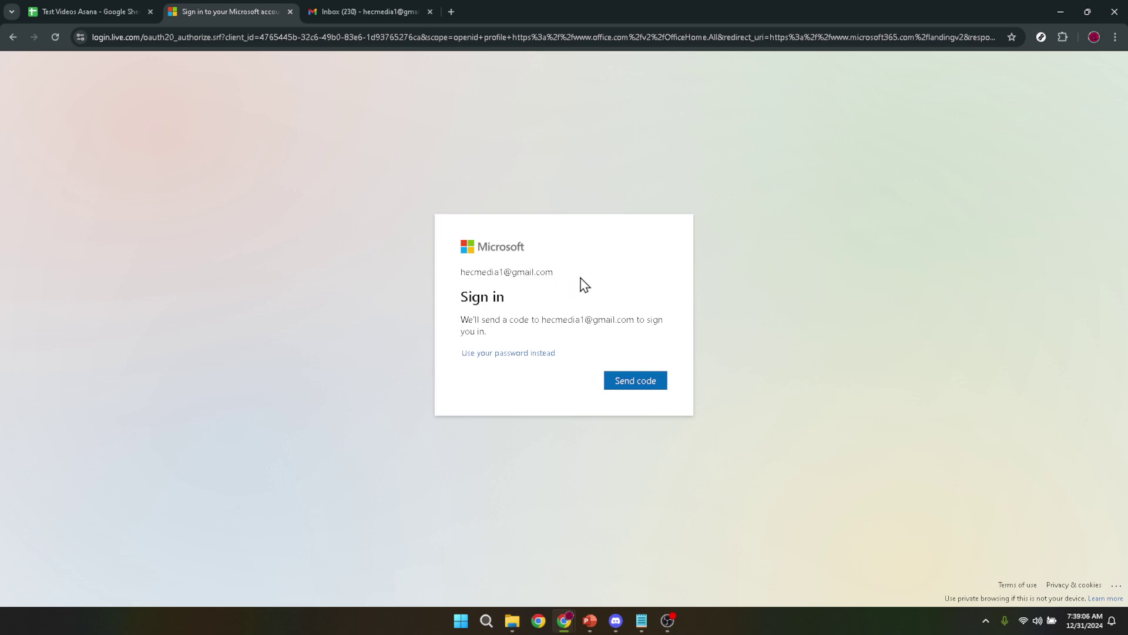
pyautogui.click(637, 383)
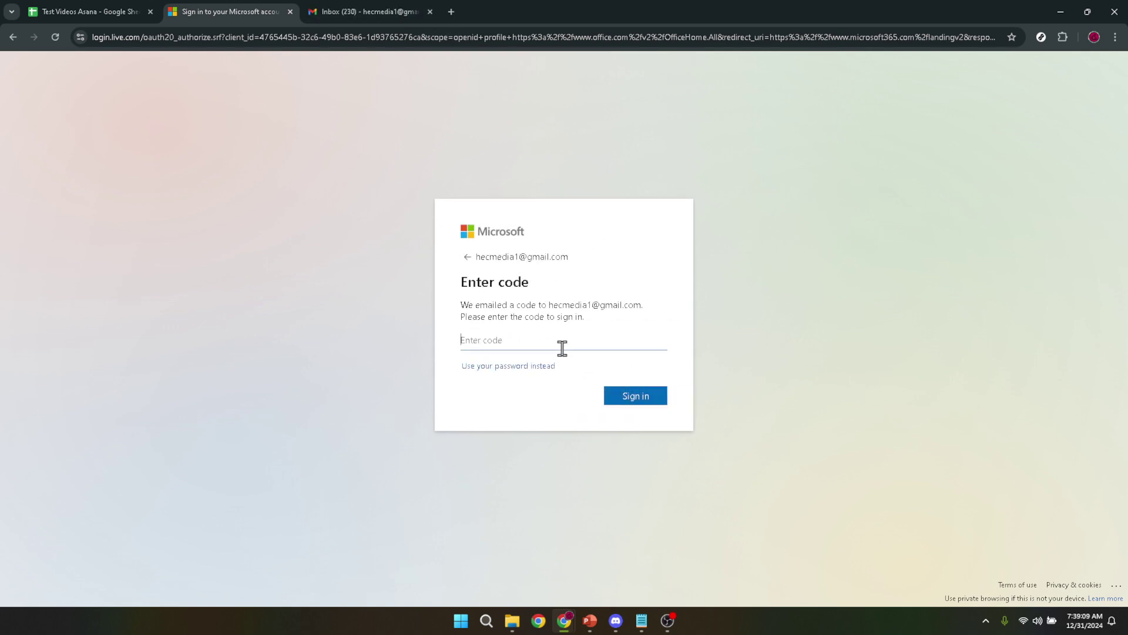
pyautogui.click(563, 346)
# Open the newest Microsoft single-use code message in Gmail and select the code.
pyautogui.click(358, 8)
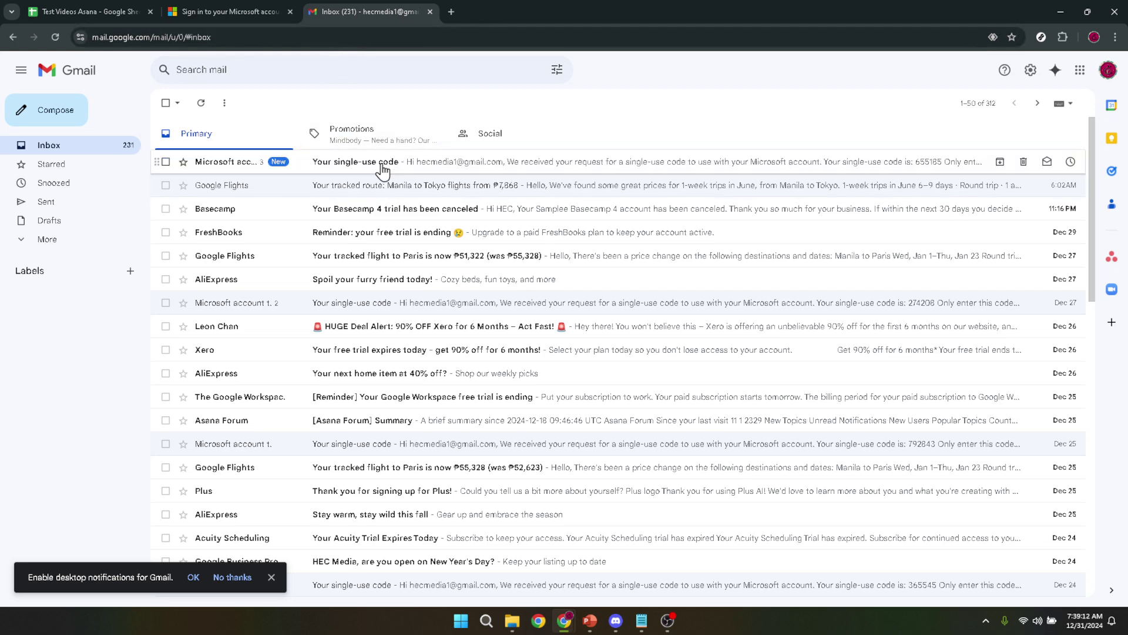
pyautogui.click(379, 167)
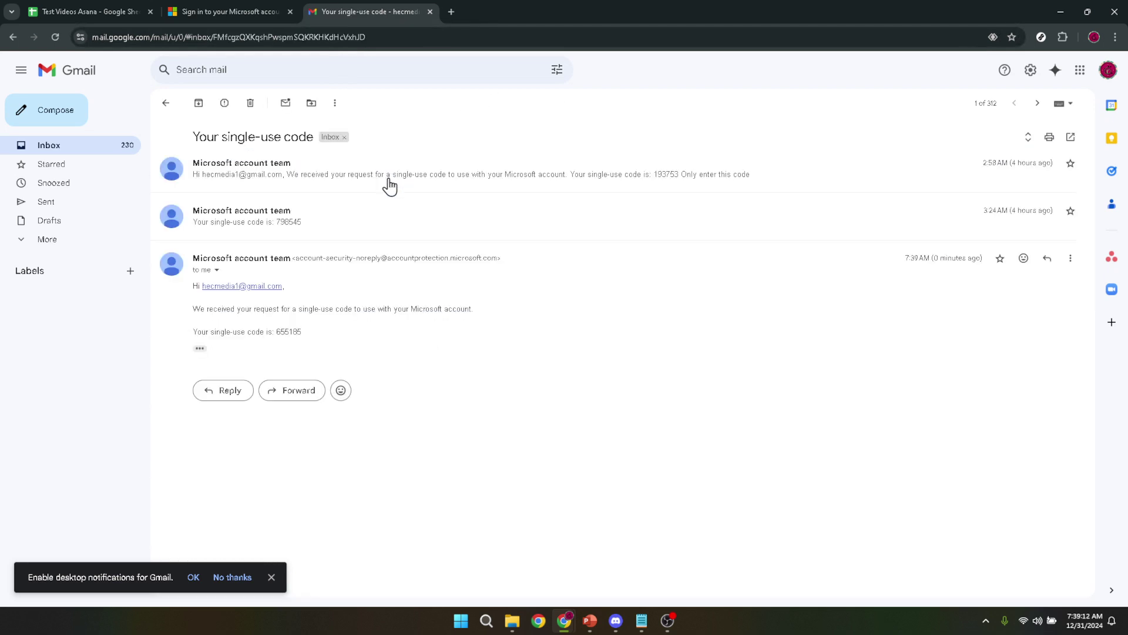
pyautogui.doubleClick(289, 332)
pyautogui.hotkey('ctrl', 'c')
# Paste the e-mailed code, sign in, and choose Don't show this again on the stay-signed-in prompt.
pyautogui.click(256, 13)
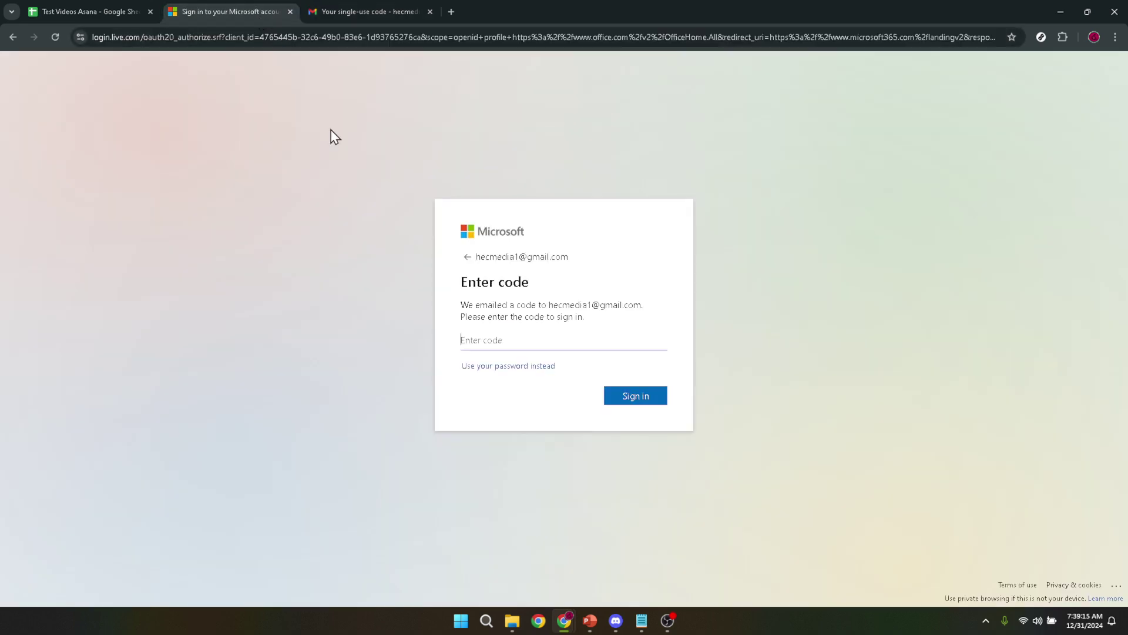
pyautogui.click(556, 332)
pyautogui.hotkey('ctrl', 'v')
pyautogui.click(639, 403)
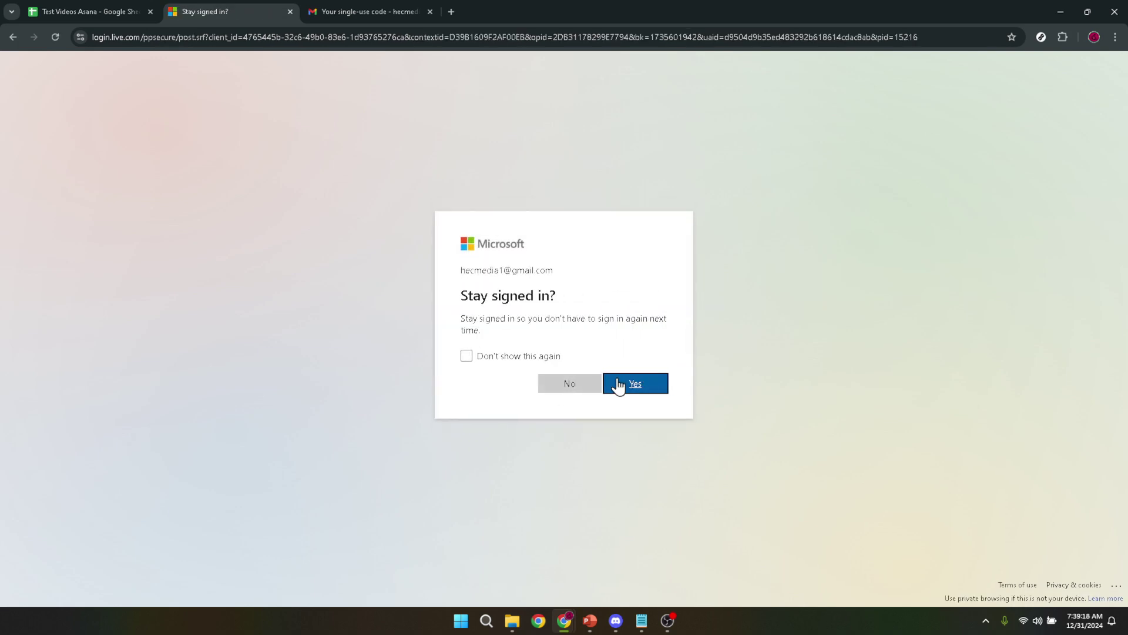
pyautogui.click(513, 357)
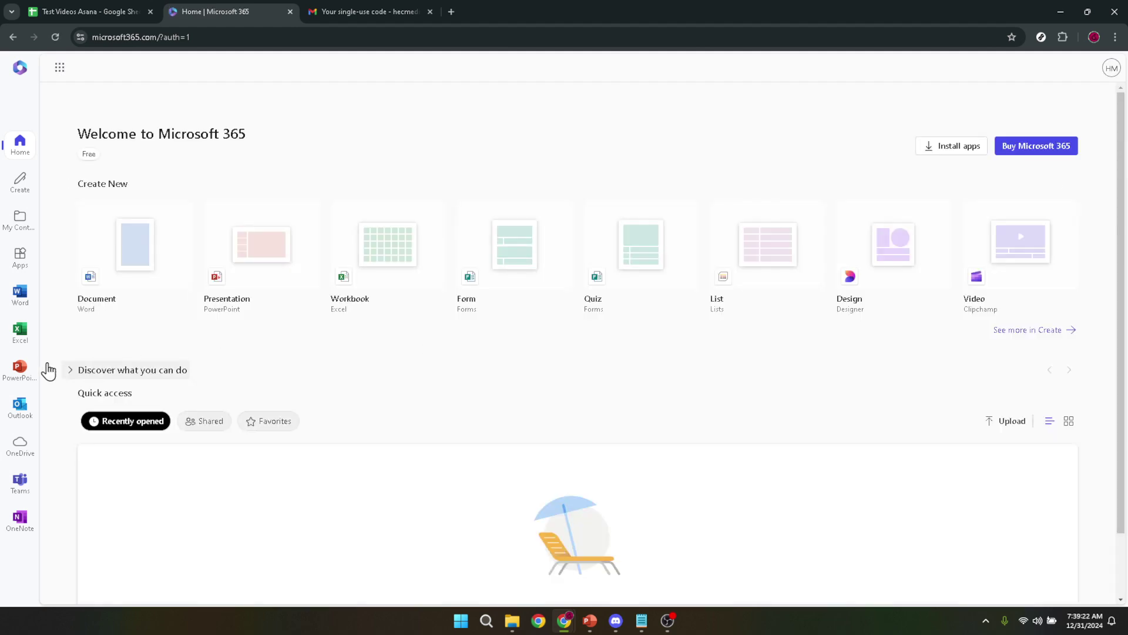
# Open Sample Presentation from the PowerPoint recent files list.
pyautogui.click(16, 368)
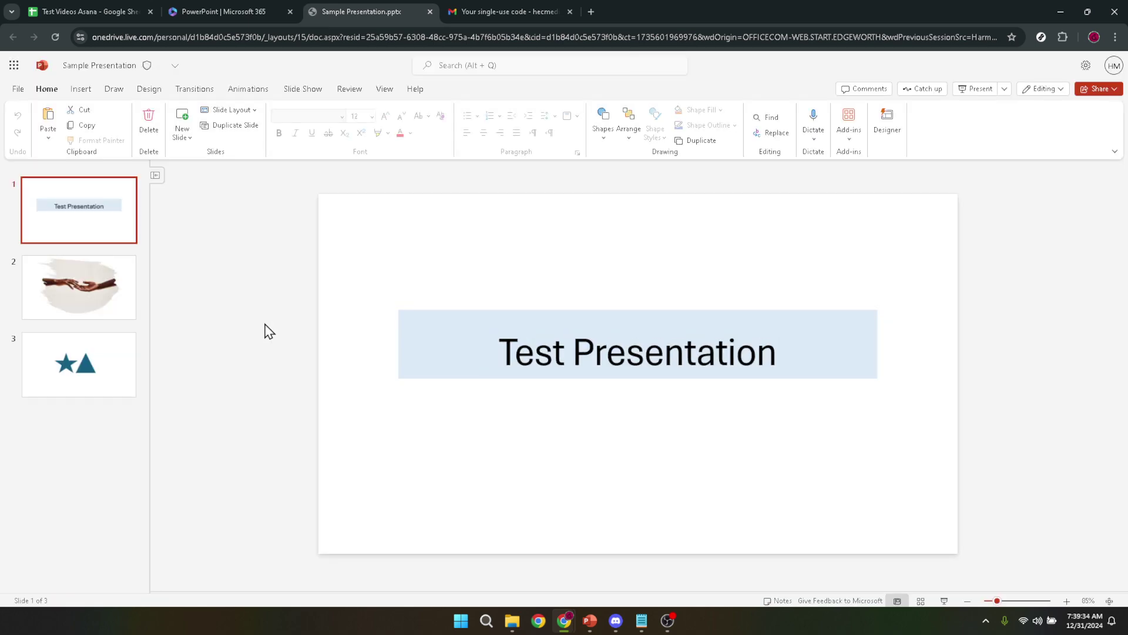
# Show the Insert tab's Media commands, including Audio, for the title slide.
pyautogui.click(82, 91)
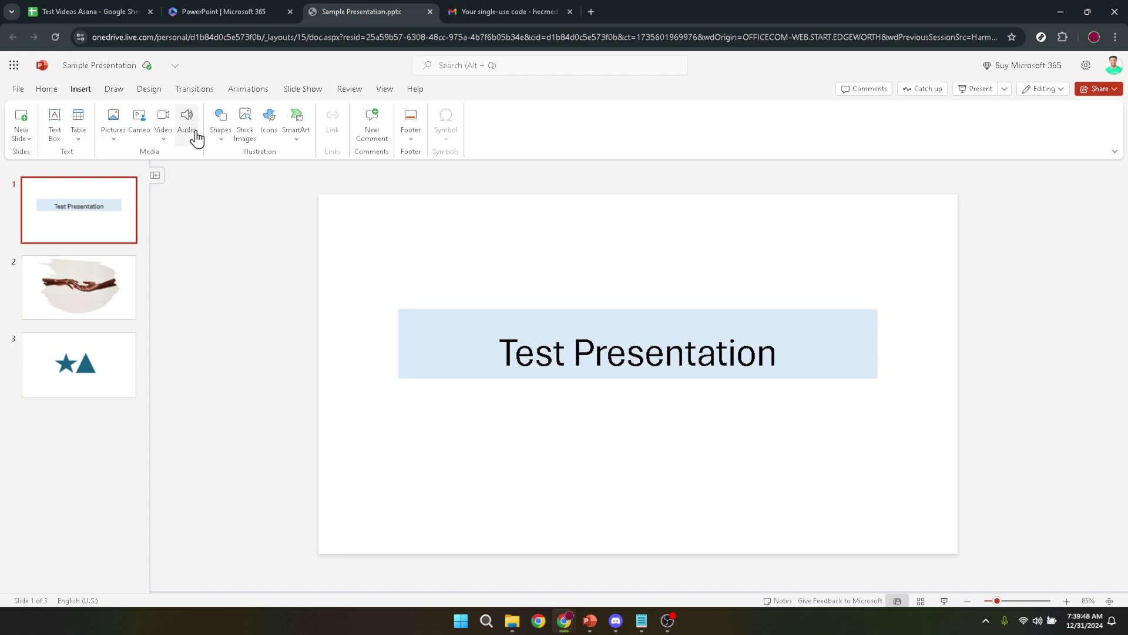
# Launch Sound Recorder by searching Start for 'record'.
pyautogui.press('super')
pyautogui.write('rec')
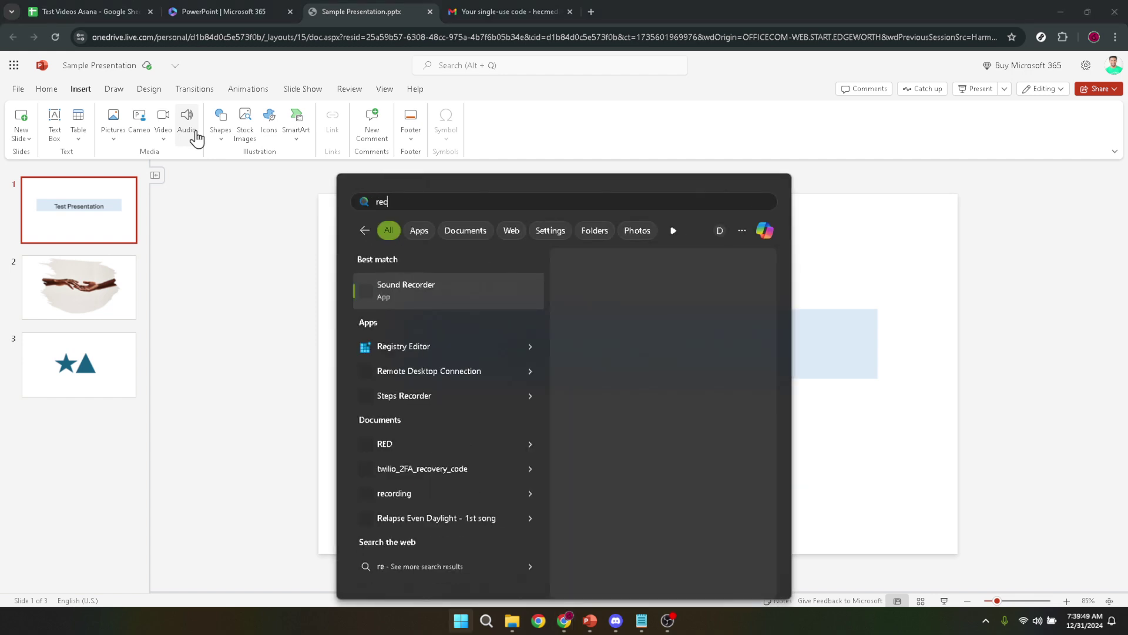
pyautogui.write('ord')
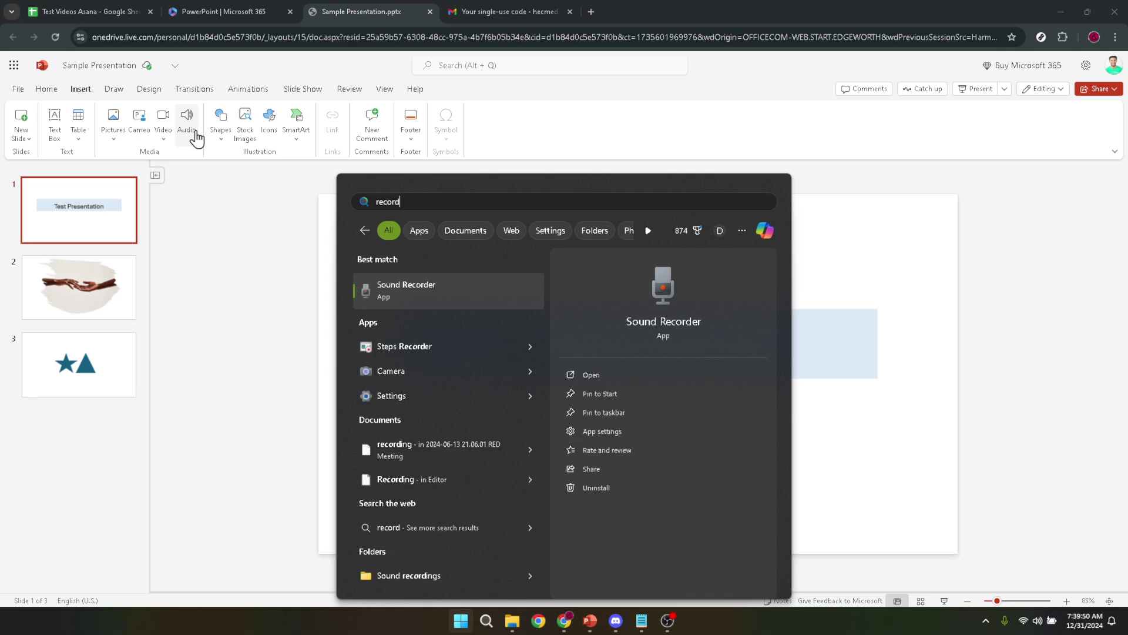
pyautogui.press('Return')
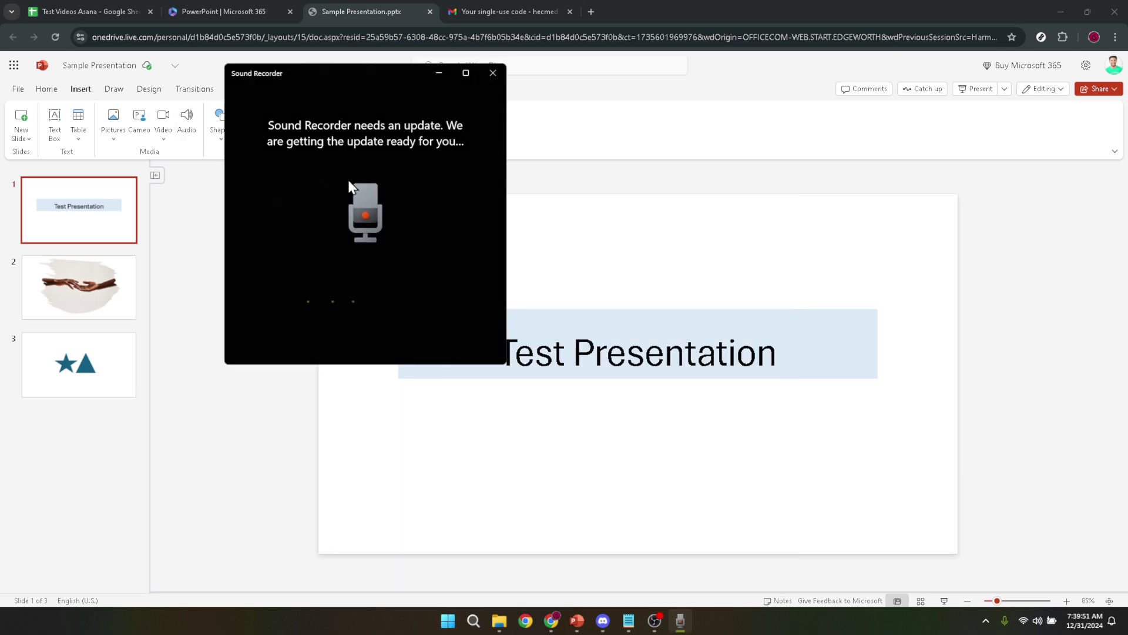
# Close Sound Recorder and insert the Relapse Even Daylight audio file from Downloads.
pyautogui.click(489, 77)
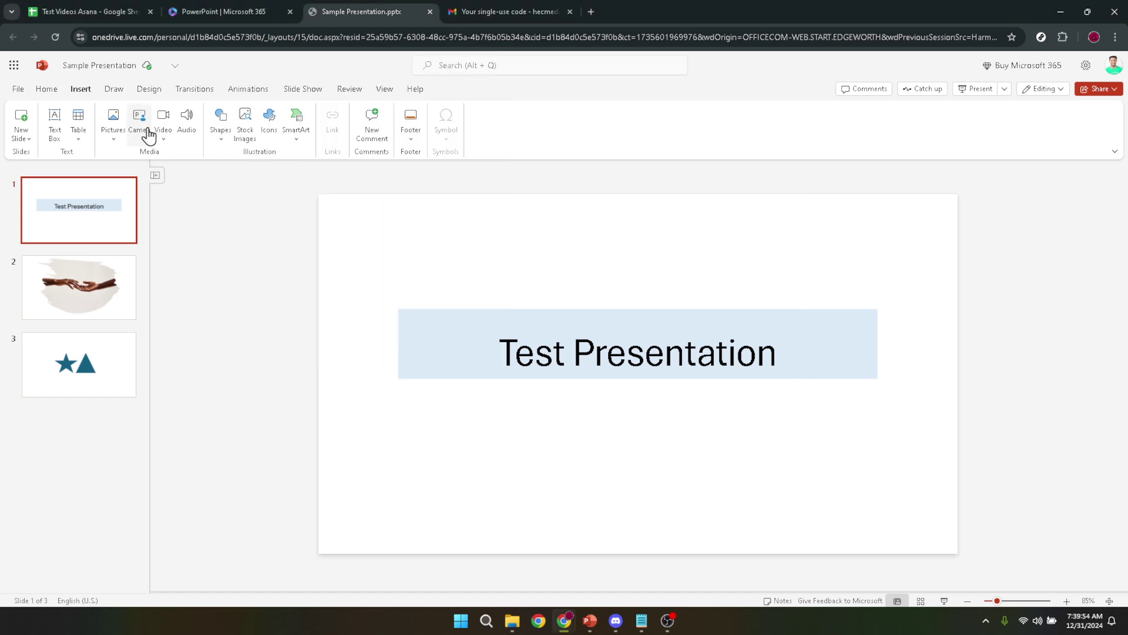
pyautogui.click(187, 134)
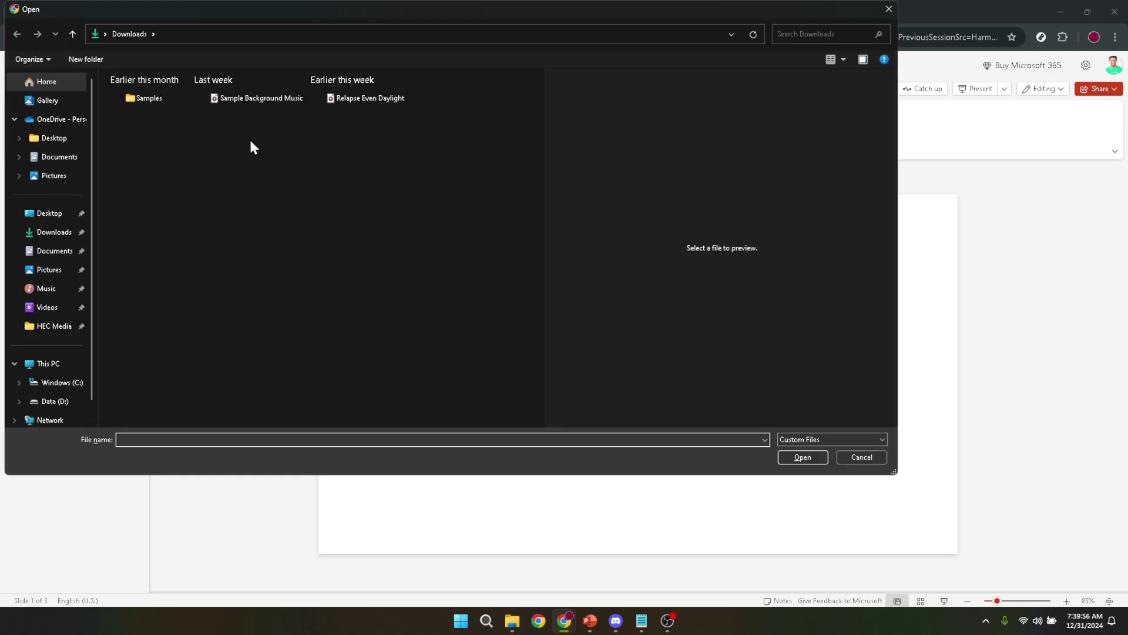
pyautogui.click(265, 98)
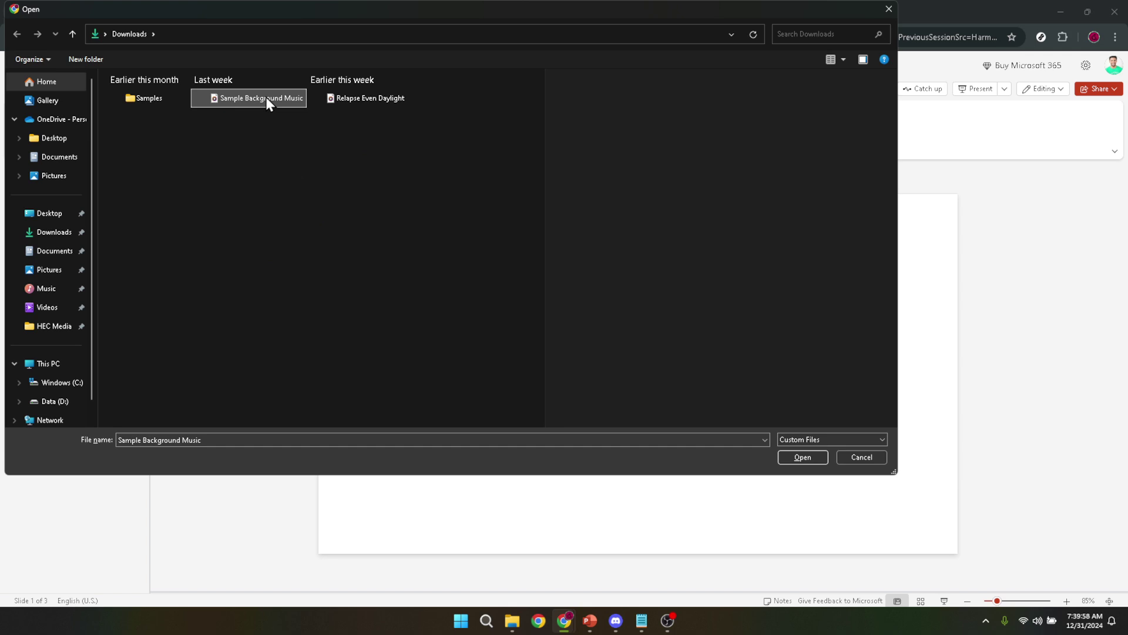
pyautogui.click(347, 103)
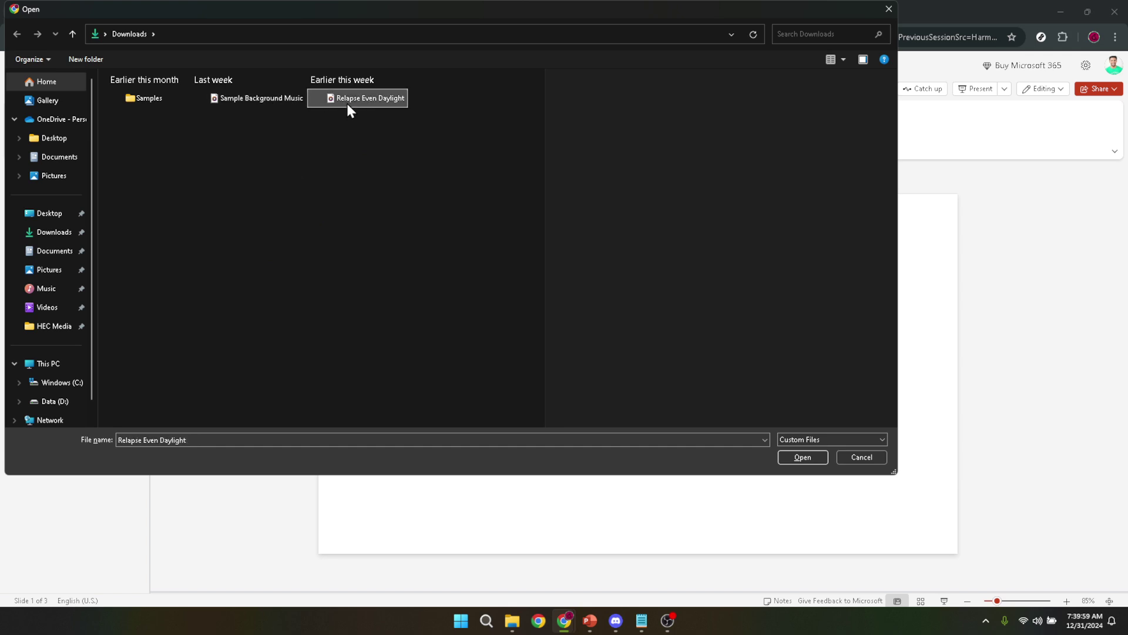
pyautogui.click(346, 101)
pyautogui.doubleClick(347, 101)
pyautogui.click(346, 124)
pyautogui.doubleClick(352, 103)
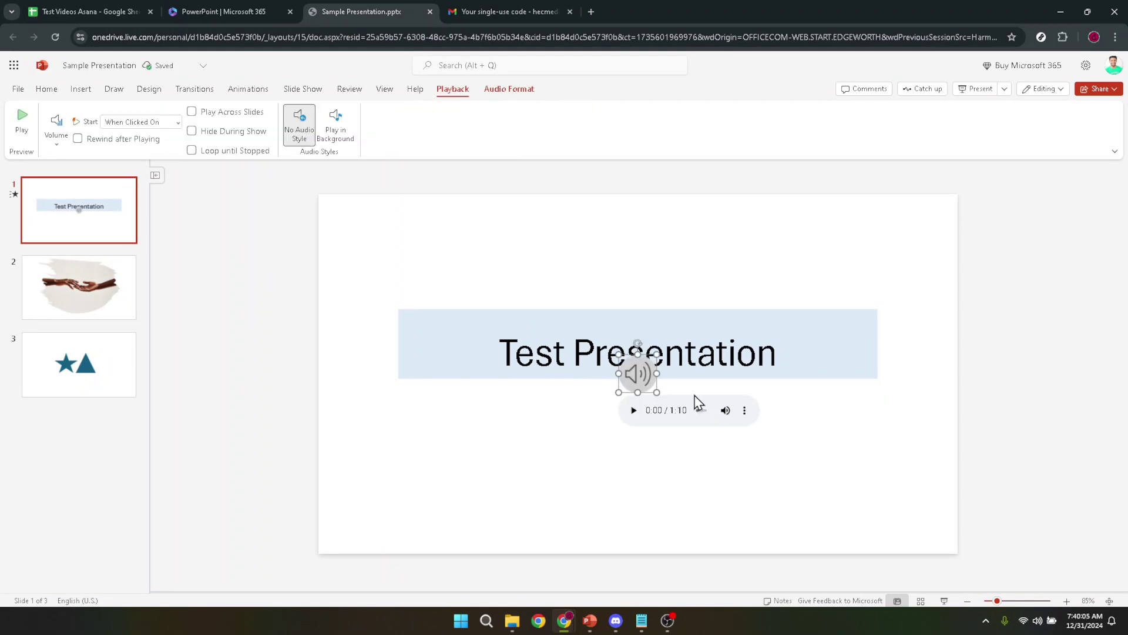
# Mute the clip's preview volume and move the audio icon below the title.
pyautogui.moveTo(727, 411)
pyautogui.moveTo(720, 415); pyautogui.dragTo(705, 417)
pyautogui.moveTo(633, 371); pyautogui.dragTo(622, 412)
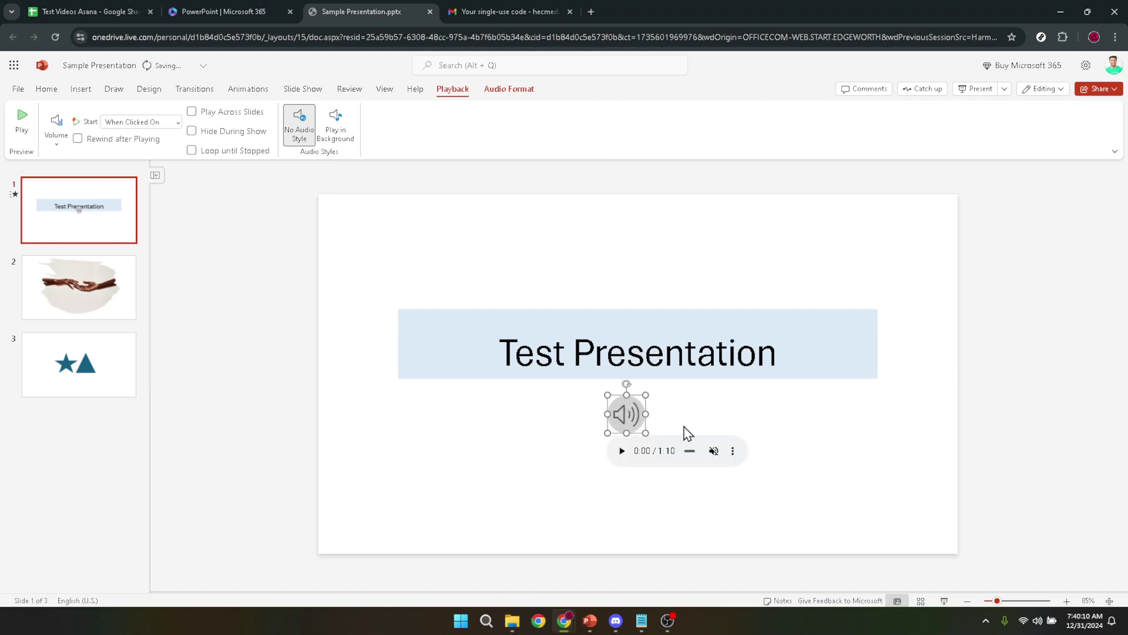
pyautogui.click(805, 468)
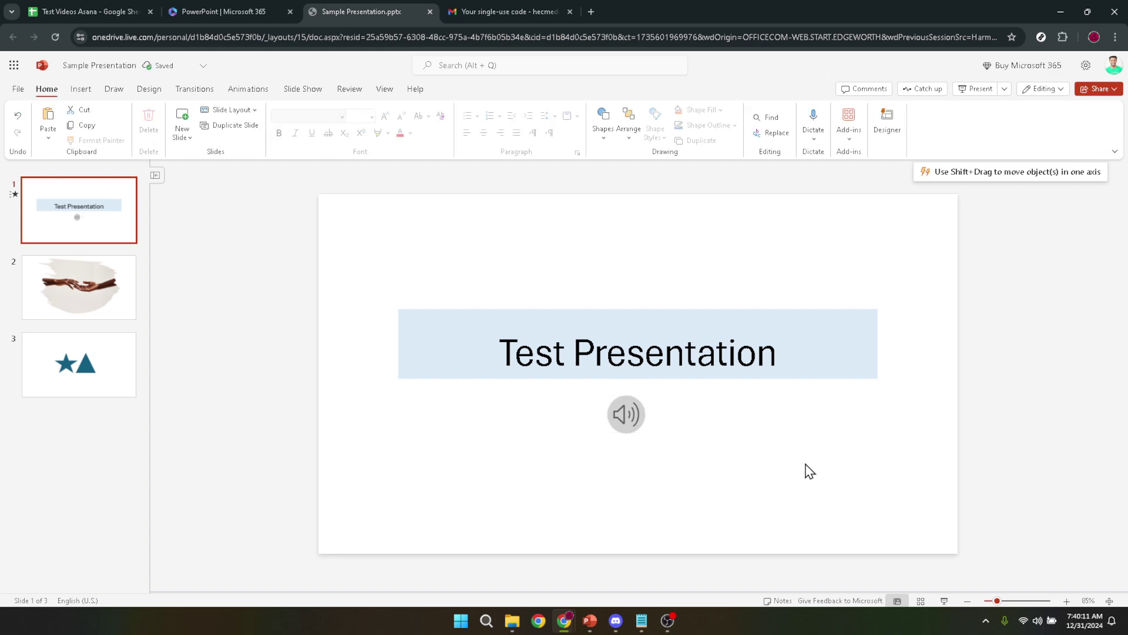
# Drag the audio icon to the slide's bottom-left corner and select it again.
pyautogui.moveTo(617, 422)
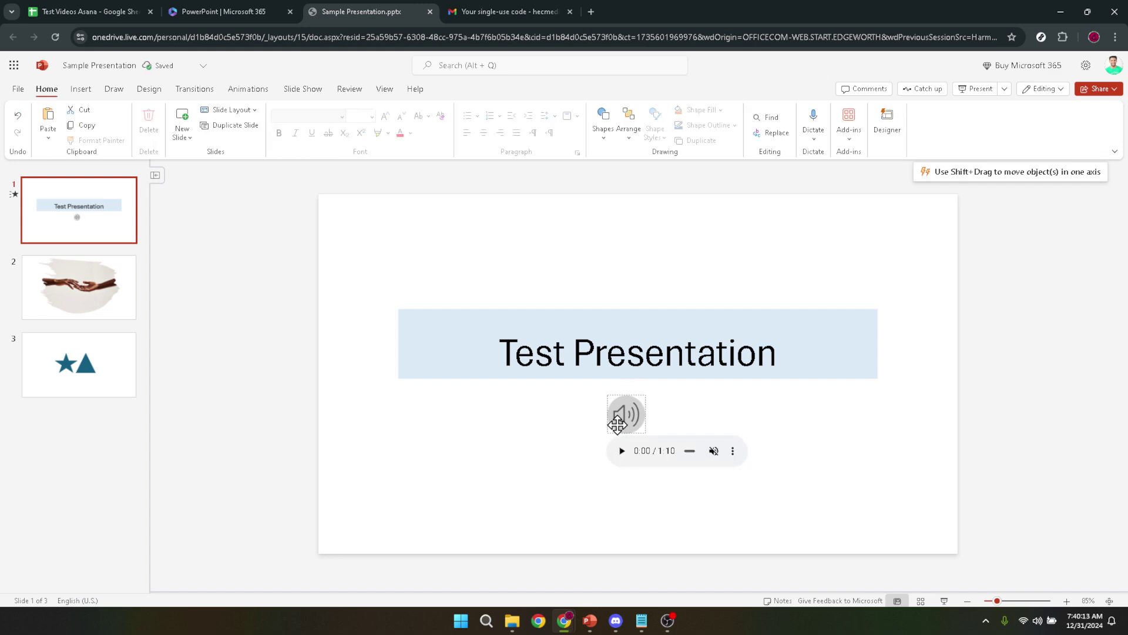
pyautogui.click(629, 414)
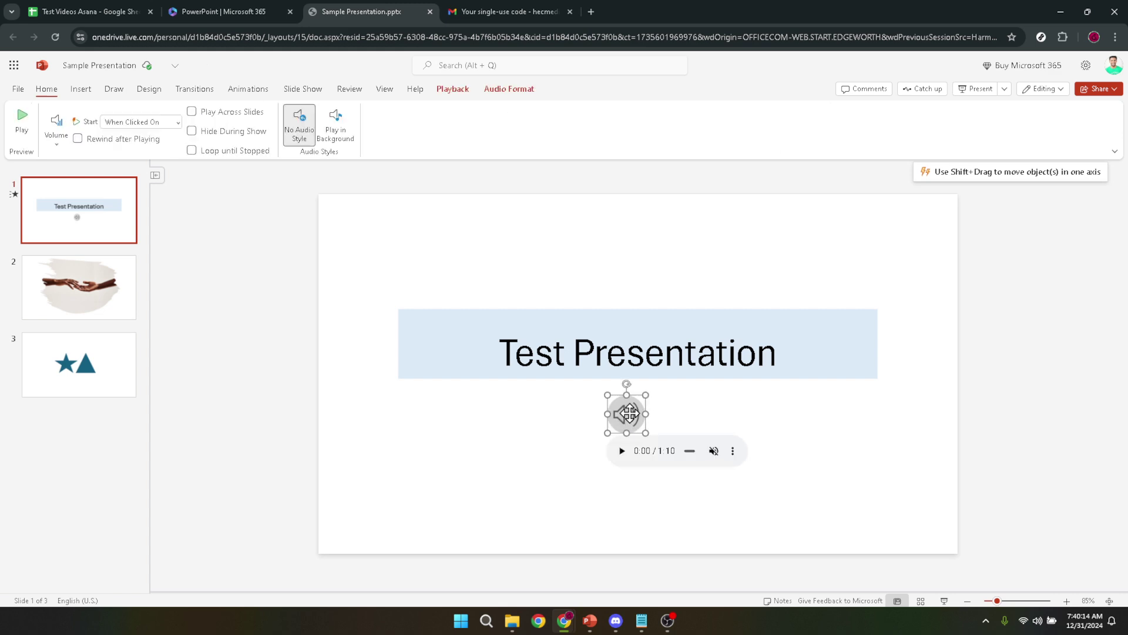
pyautogui.moveTo(629, 414); pyautogui.dragTo(352, 528)
pyautogui.click(514, 477)
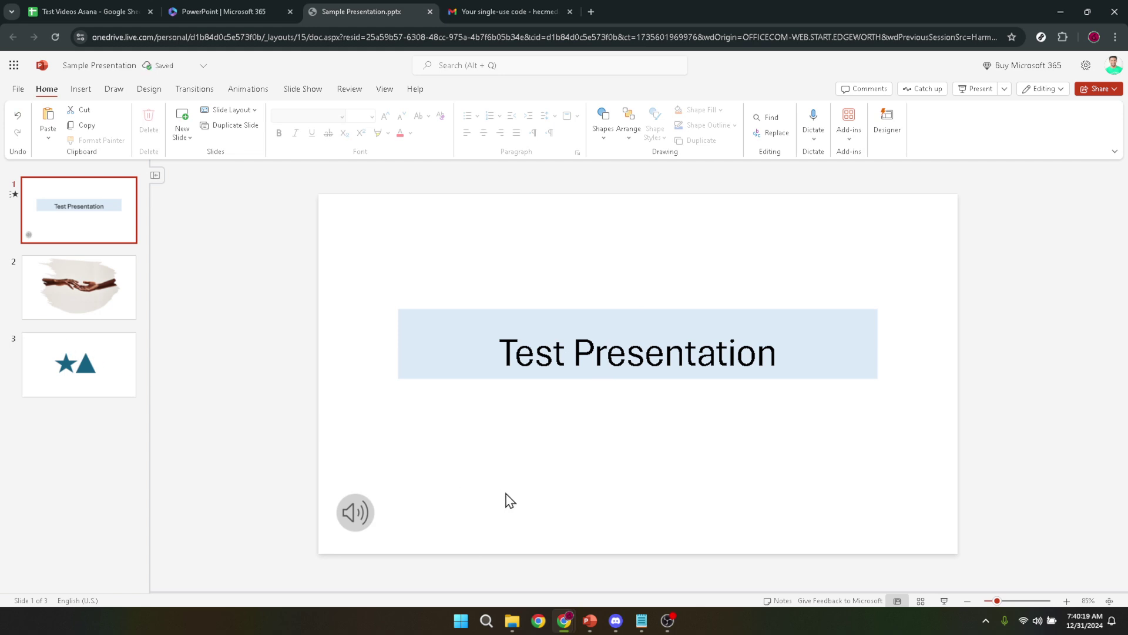
pyautogui.moveTo(357, 507)
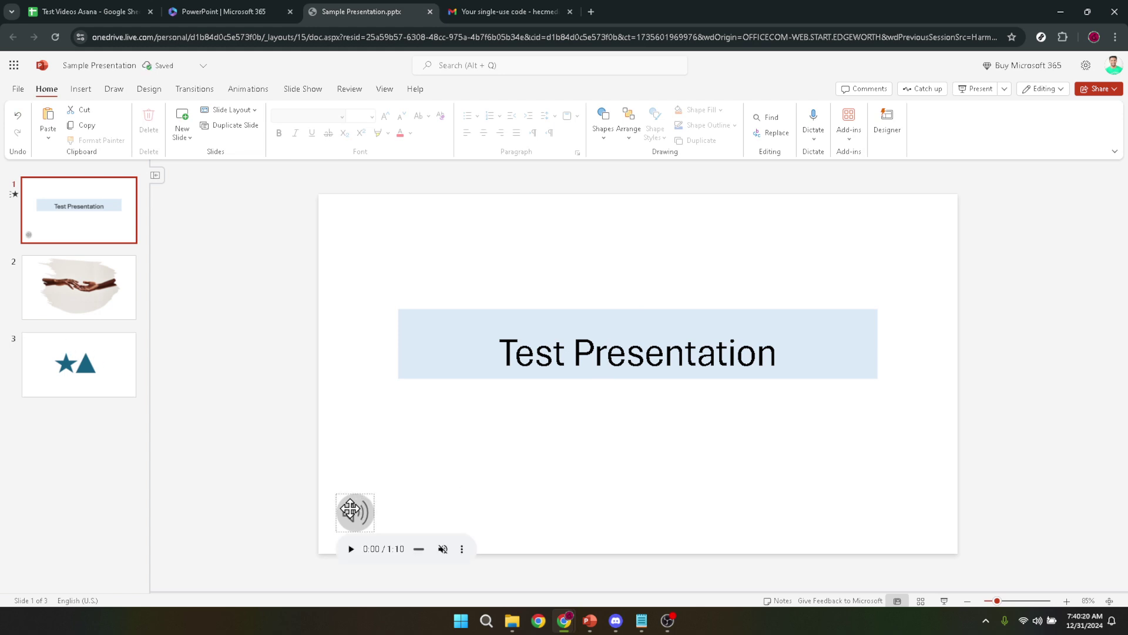
pyautogui.click(358, 506)
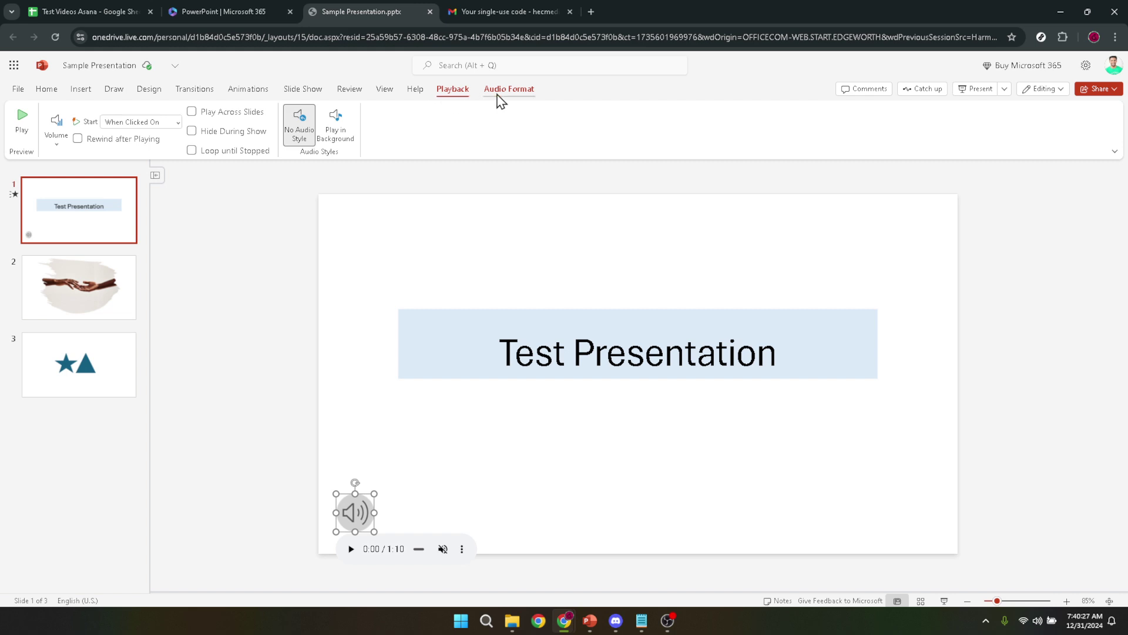
# Enable Play in Background and confirm the clip starts Automatically.
pyautogui.click(333, 140)
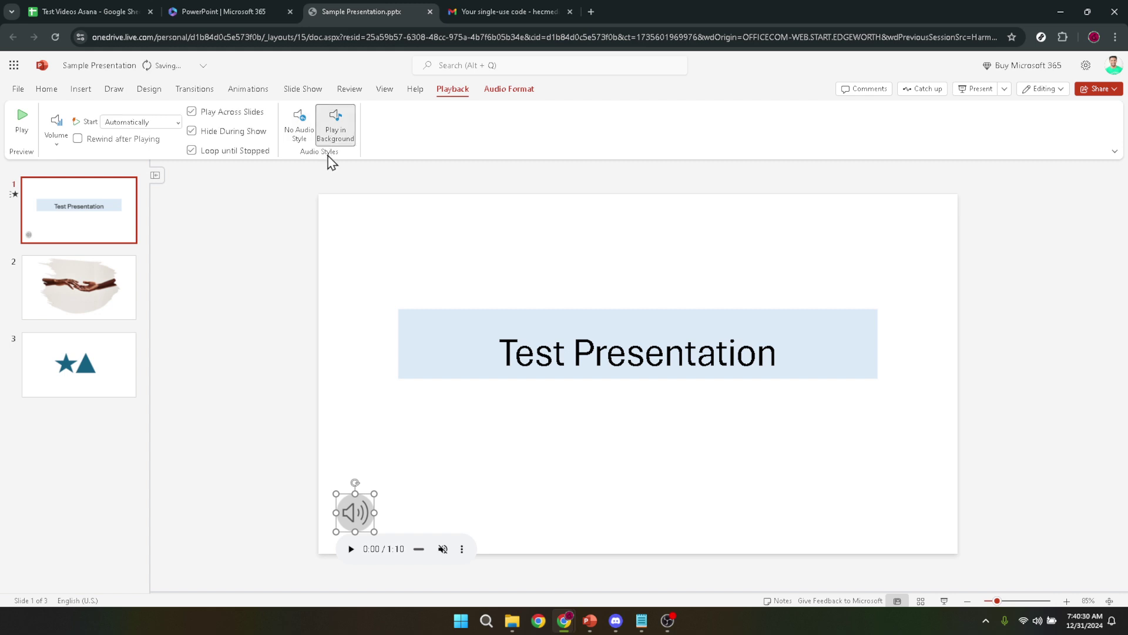
pyautogui.click(139, 123)
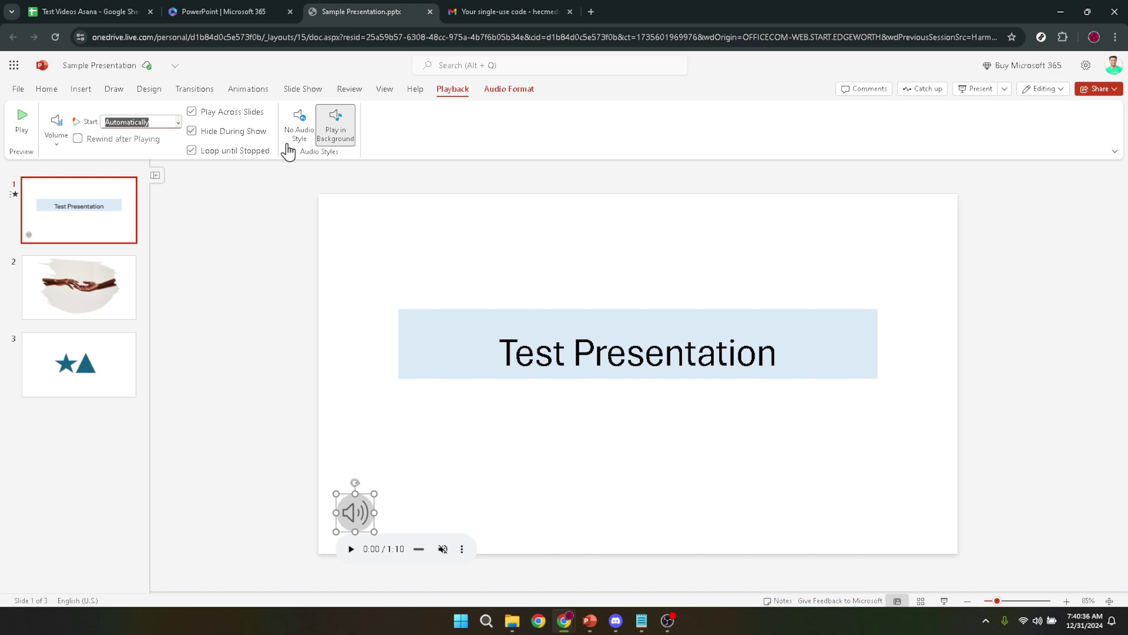
pyautogui.click(509, 93)
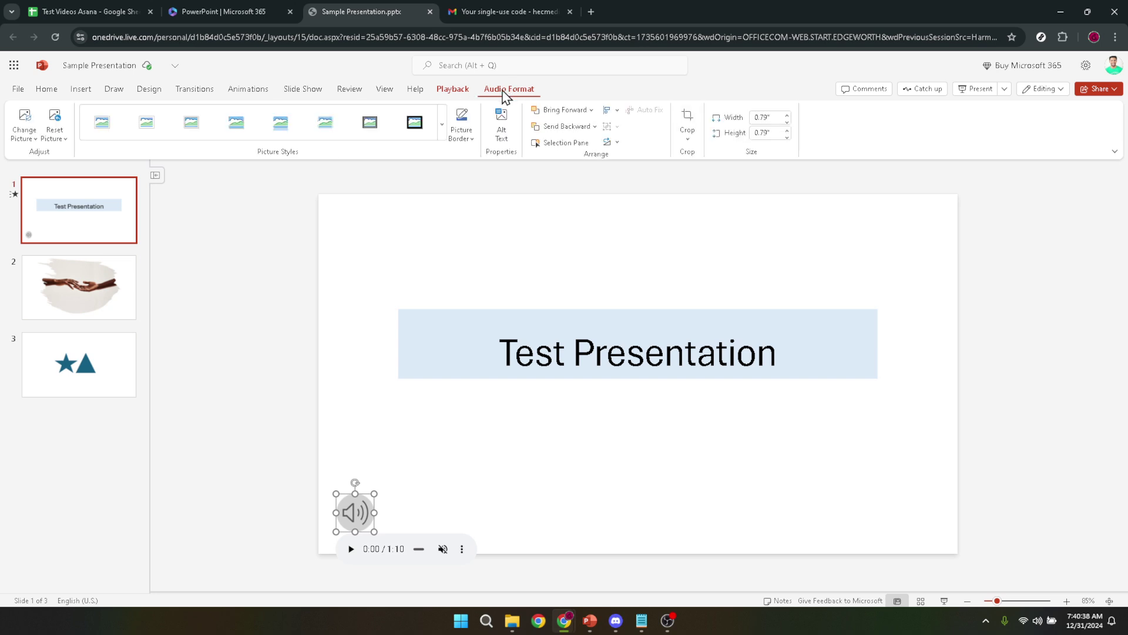